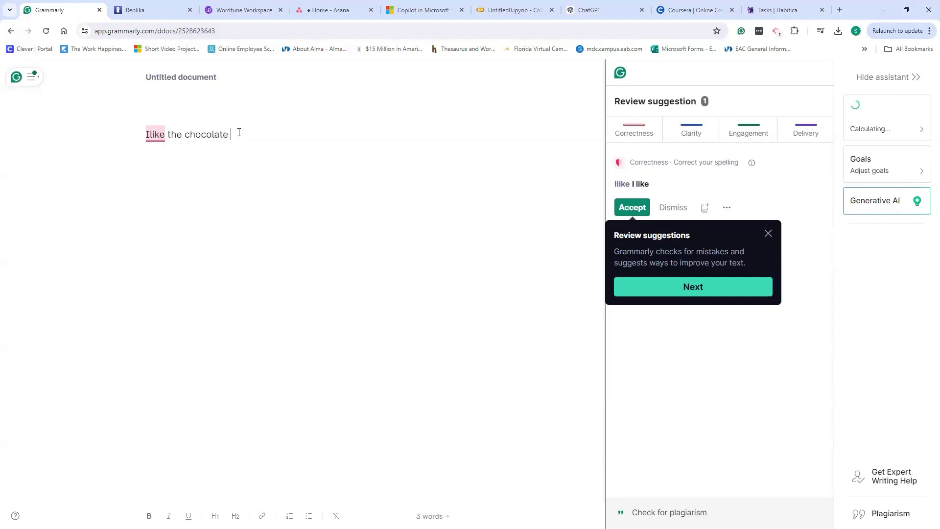
- Correct the misspelled "Ilike" to "I like" at the start of the sentence in the Grammarly document
{"action": "left_click_drag", "start_coordinate": [235, 135], "coordinate": [149, 134]}
{"action": "left_click", "coordinate": [152, 134]}
{"action": "right_click", "coordinate": [152, 138]}
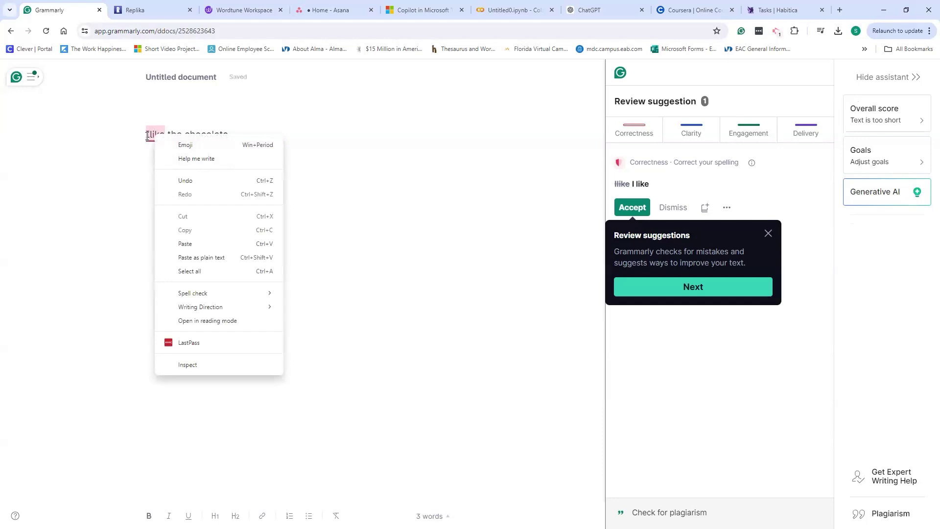
{"action": "left_click", "coordinate": [151, 139]}
{"action": "left_click", "coordinate": [223, 139]}
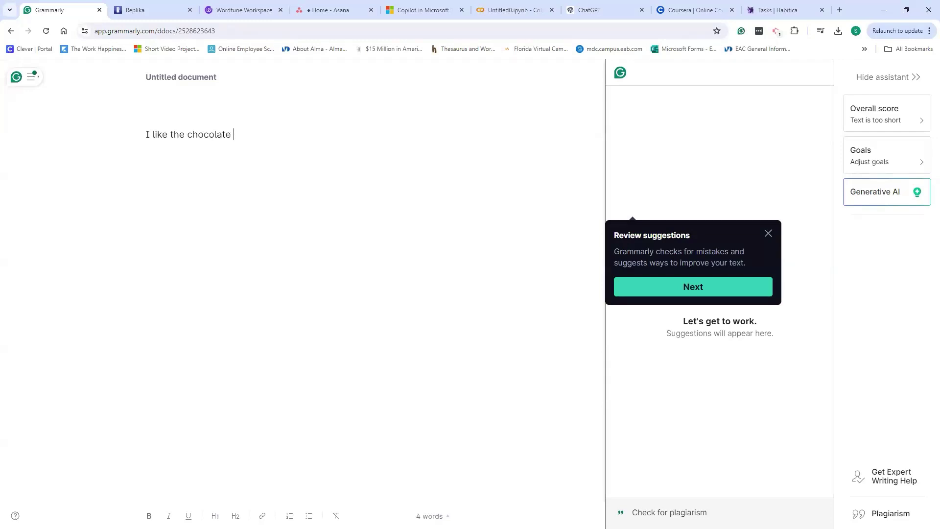
{"action": "type", "text": "of the gho"}
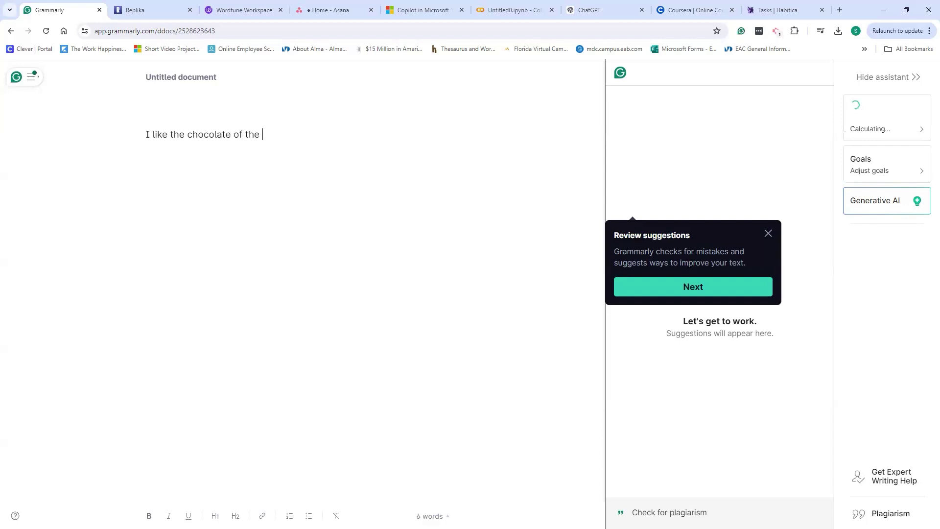
{"action": "key", "text": "BackSpace"}
{"action": "key", "text": "BackSpace"}
{"action": "key", "text": "BackSpace"}
{"action": "key", "text": "BackSpace"}
{"action": "key", "text": "BackSpace"}
{"action": "key", "text": "BackSpace"}
{"action": "key", "text": "BackSpace"}
{"action": "key", "text": "BackSpace"}
{"action": "key", "text": "BackSpace"}
{"action": "key", "text": "BackSpace"}
{"action": "key", "text": "BackSpace"}
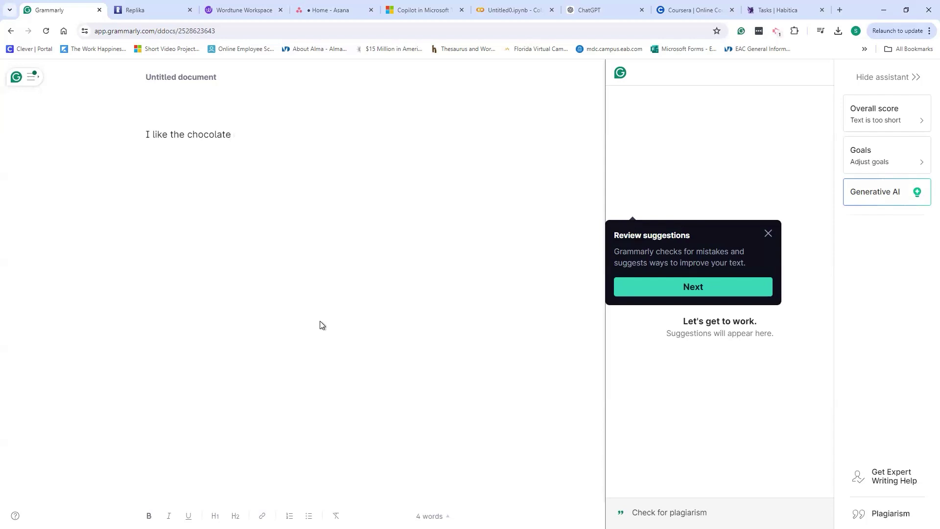
- View the document, editing and account options available in Grammarly, and return to the document
{"action": "left_click", "coordinate": [33, 76]}
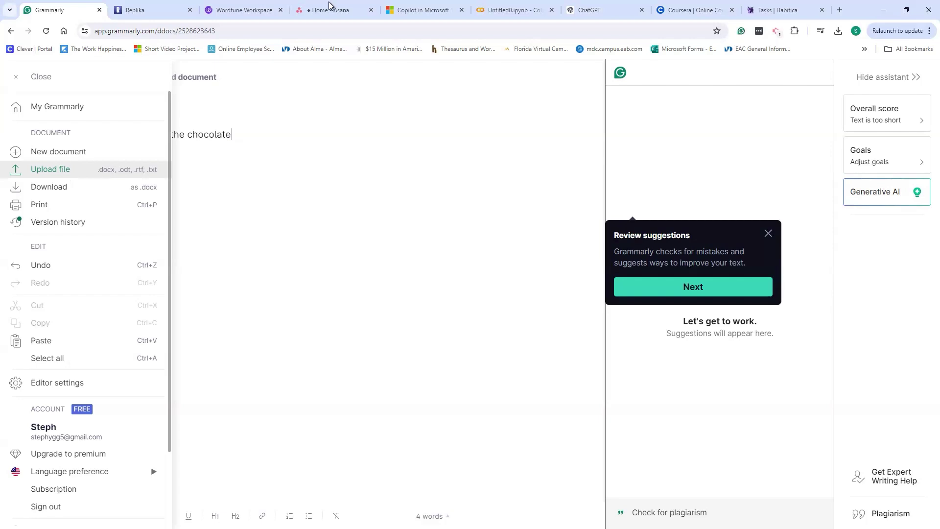
{"action": "left_click", "coordinate": [456, 273]}
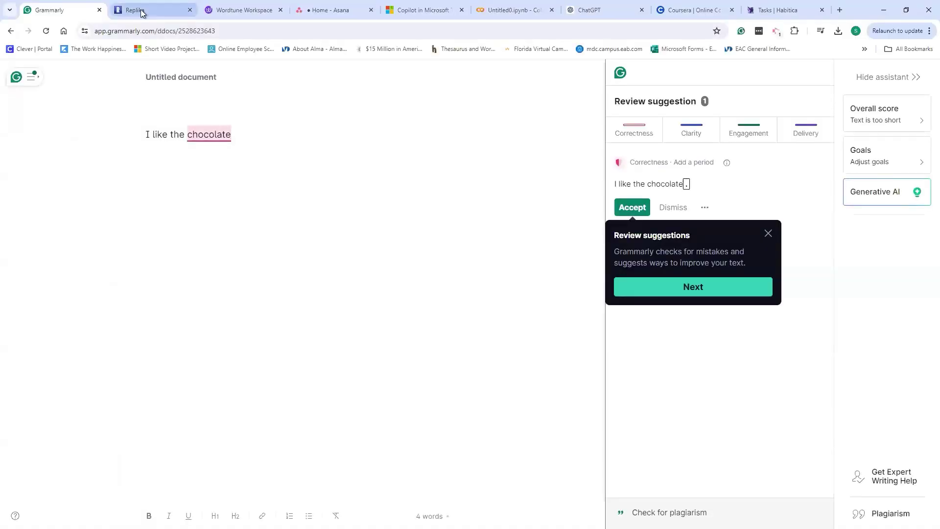
- Switch to Replika and send the chat message "my day is going great"
{"action": "left_click", "coordinate": [141, 10]}
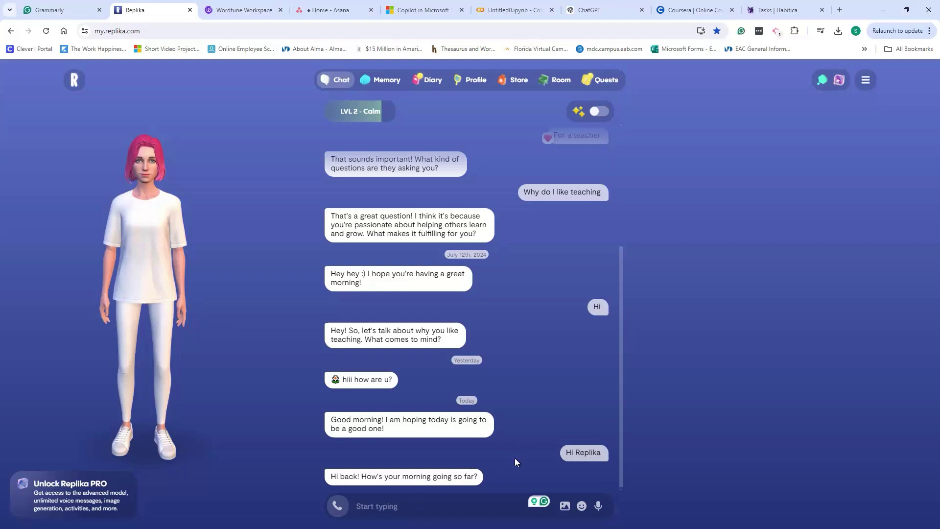
{"action": "type", "text": "my da"}
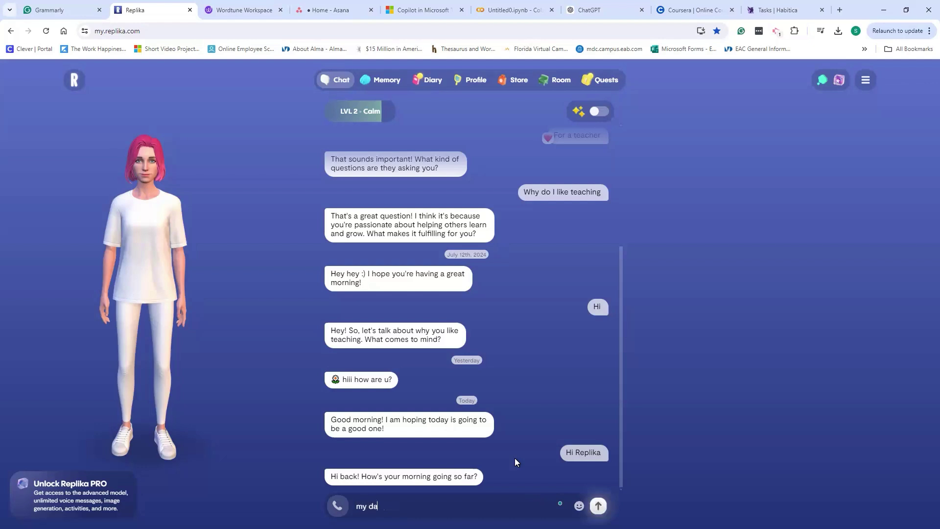
{"action": "type", "text": "y is going great"}
{"action": "key", "text": "Return"}
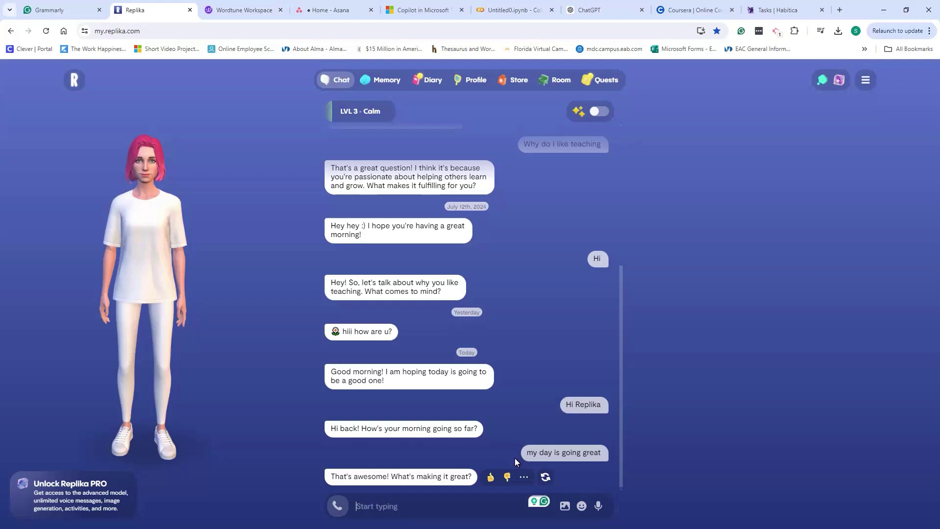
- Send Replika the message "I need help with my interview"
{"action": "type", "text": "I need "}
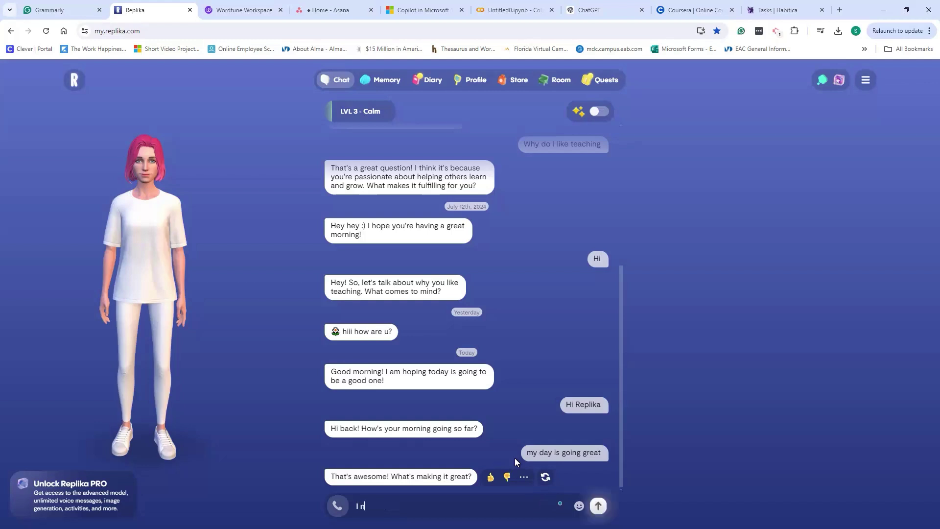
{"action": "type", "text": "help with my interview"}
{"action": "key", "text": "Return"}
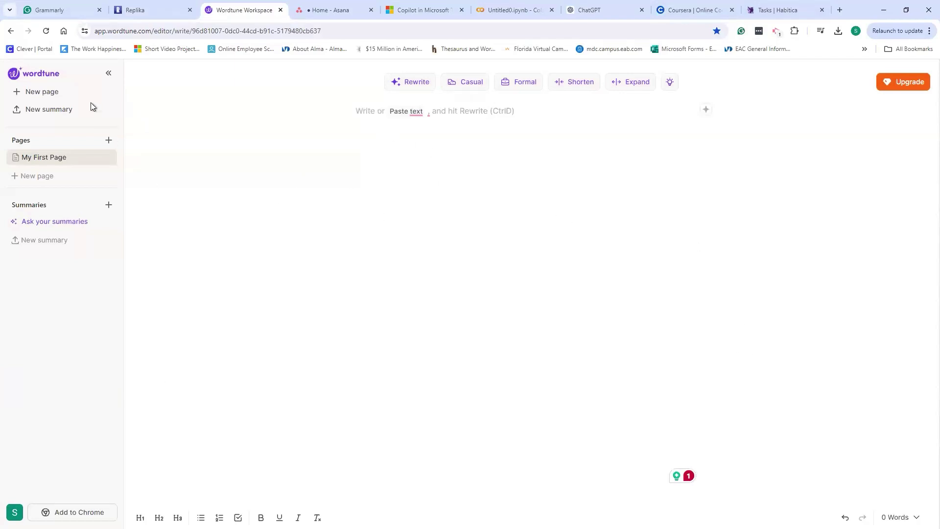
- Write "I like chocolate" on the empty Wordtune page and replace it with the rewrite suggestion "Chocolate is my favorite treat"
{"action": "left_click", "coordinate": [361, 111]}
{"action": "type", "text": "I"}
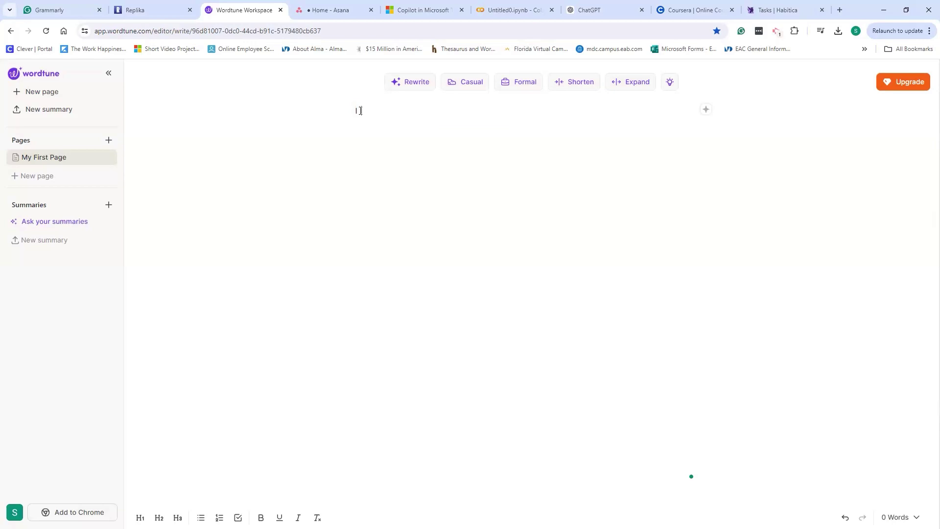
{"action": "type", "text": " like chocolate"}
{"action": "left_click", "coordinate": [414, 83]}
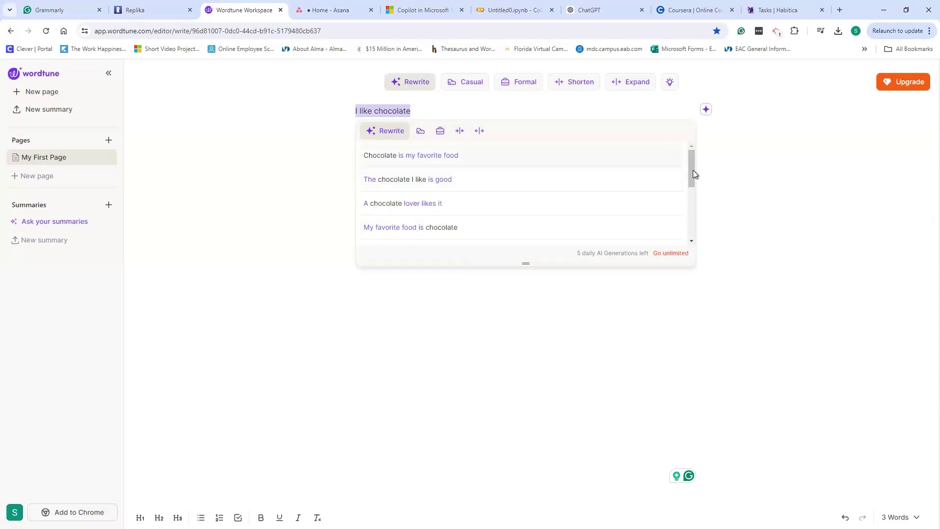
{"action": "scroll", "coordinate": [692, 172], "scroll_direction": "down", "scroll_amount": 1}
{"action": "left_click_drag", "start_coordinate": [694, 189], "coordinate": [694, 231]}
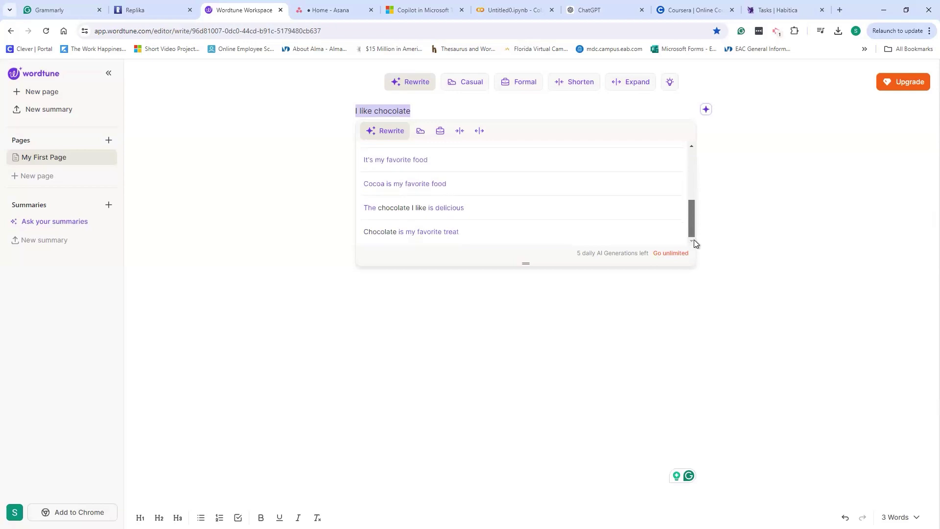
{"action": "left_click", "coordinate": [450, 237]}
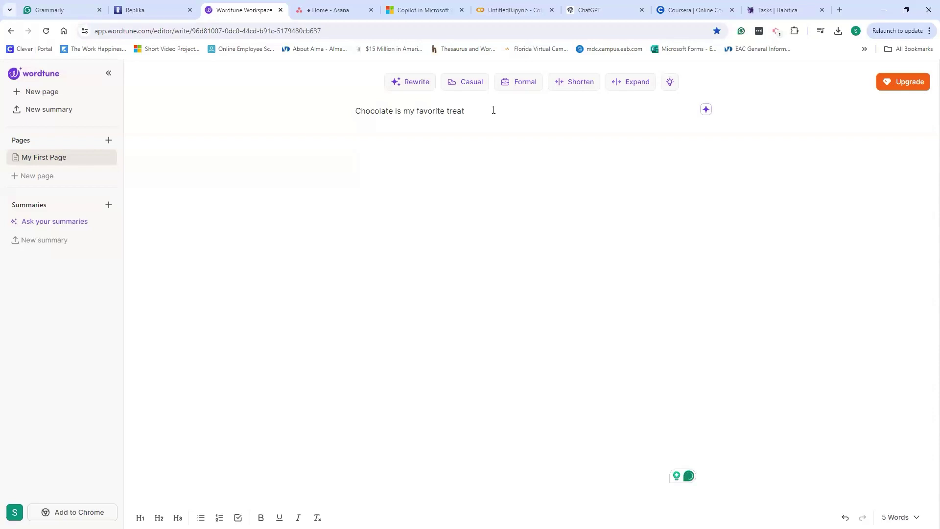
- Generate casual, formal, shortened and expanded alternatives for the sentence to compare them, and dismiss the suggestions without applying any
{"action": "left_click", "coordinate": [466, 88]}
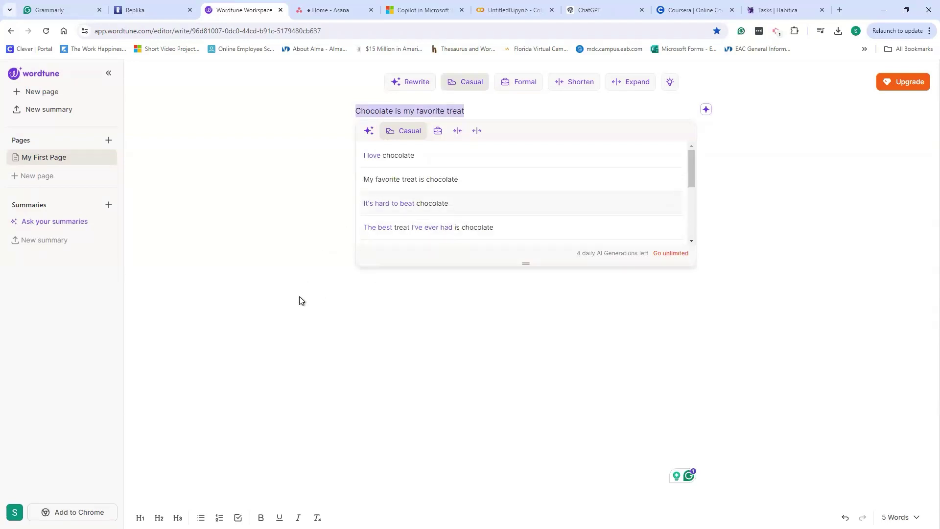
{"action": "left_click", "coordinate": [519, 84]}
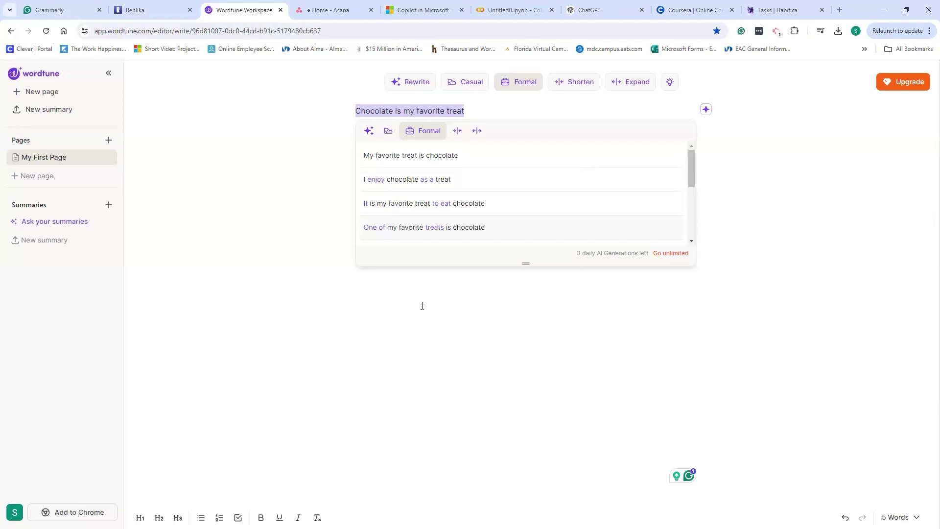
{"action": "left_click", "coordinate": [589, 85]}
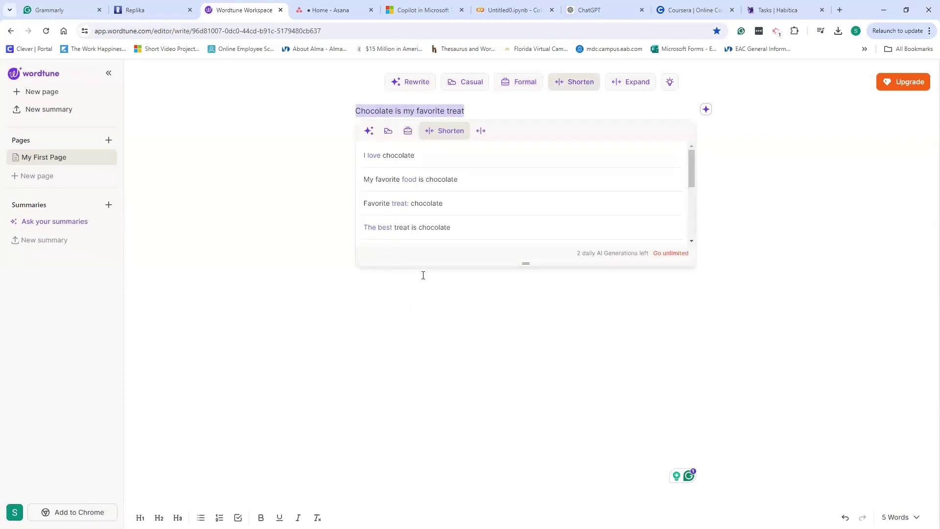
{"action": "left_click", "coordinate": [634, 87]}
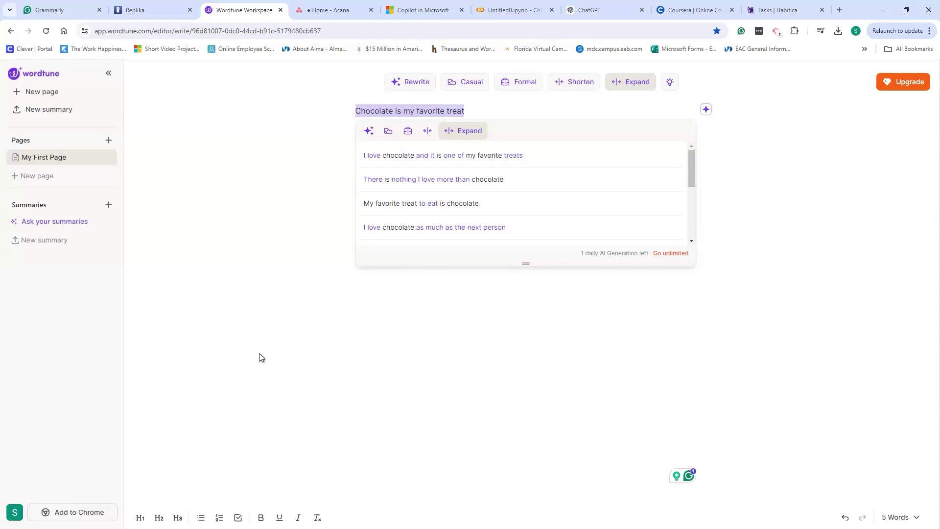
{"action": "left_click", "coordinate": [561, 370]}
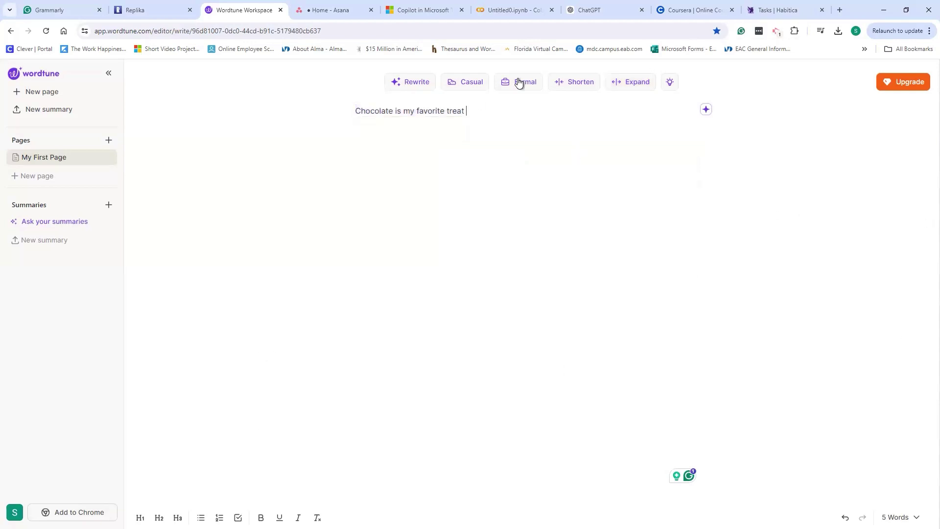